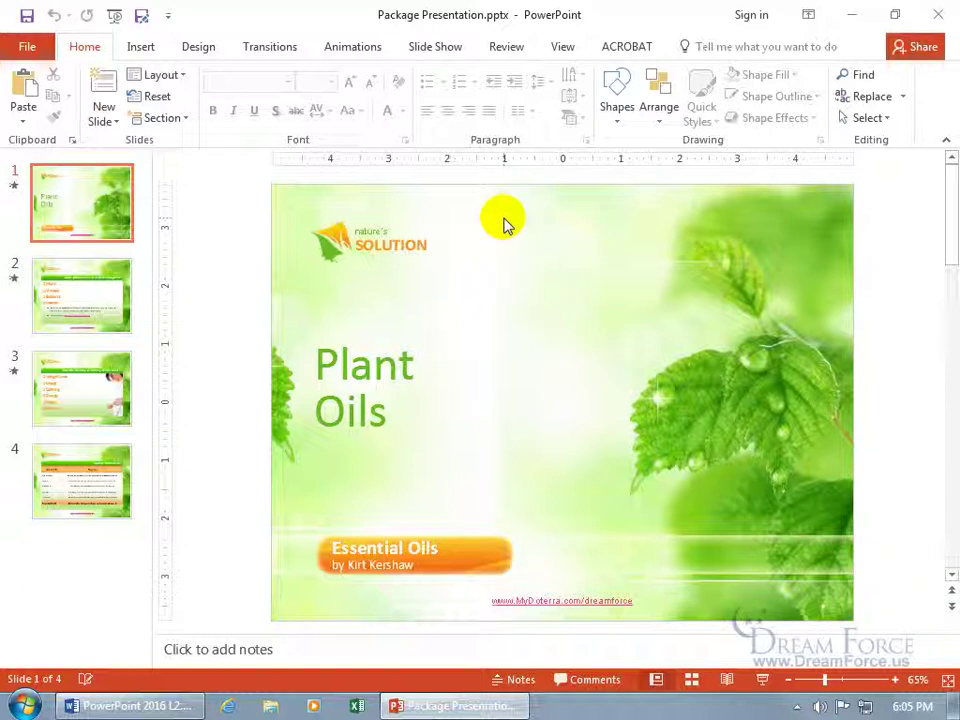
# Step: Go to File > Export and select Package Presentation for CD
pyautogui.click(27, 46)
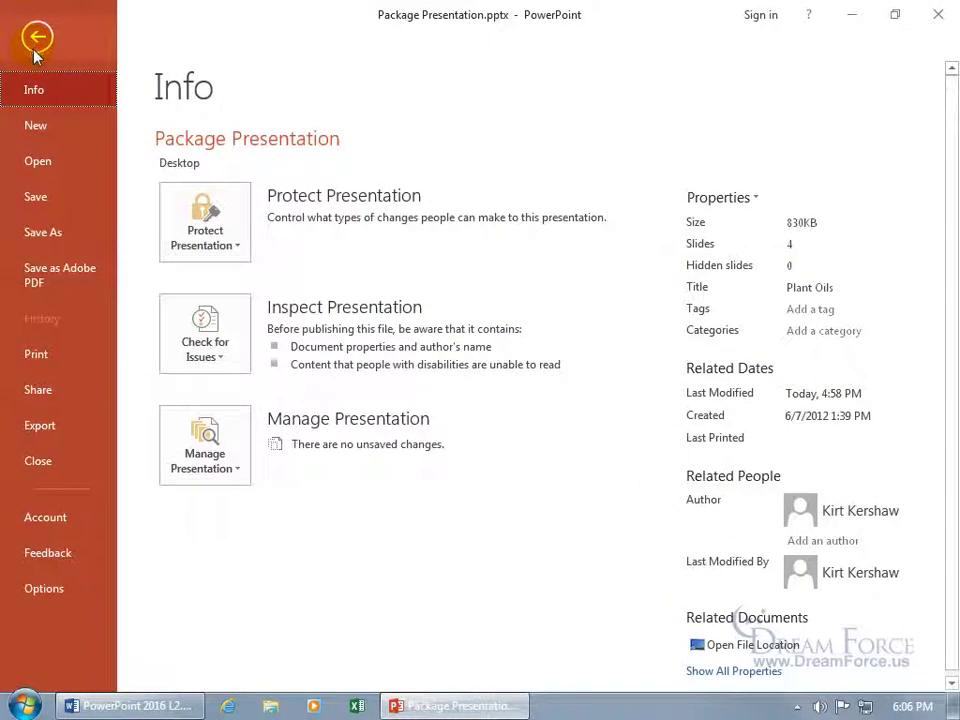
pyautogui.click(42, 425)
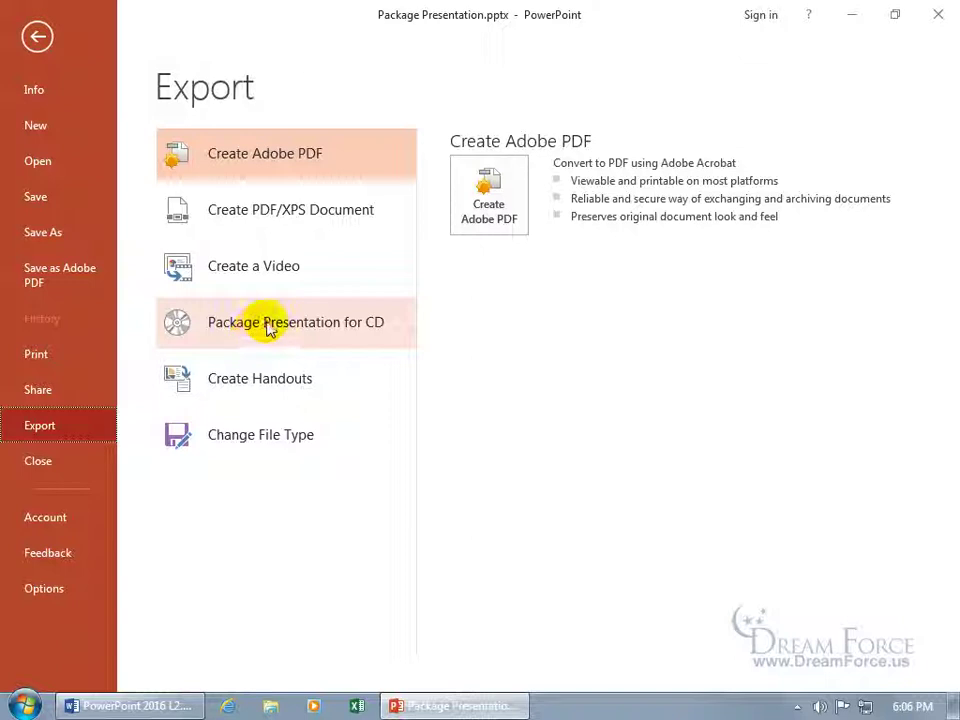
pyautogui.click(281, 334)
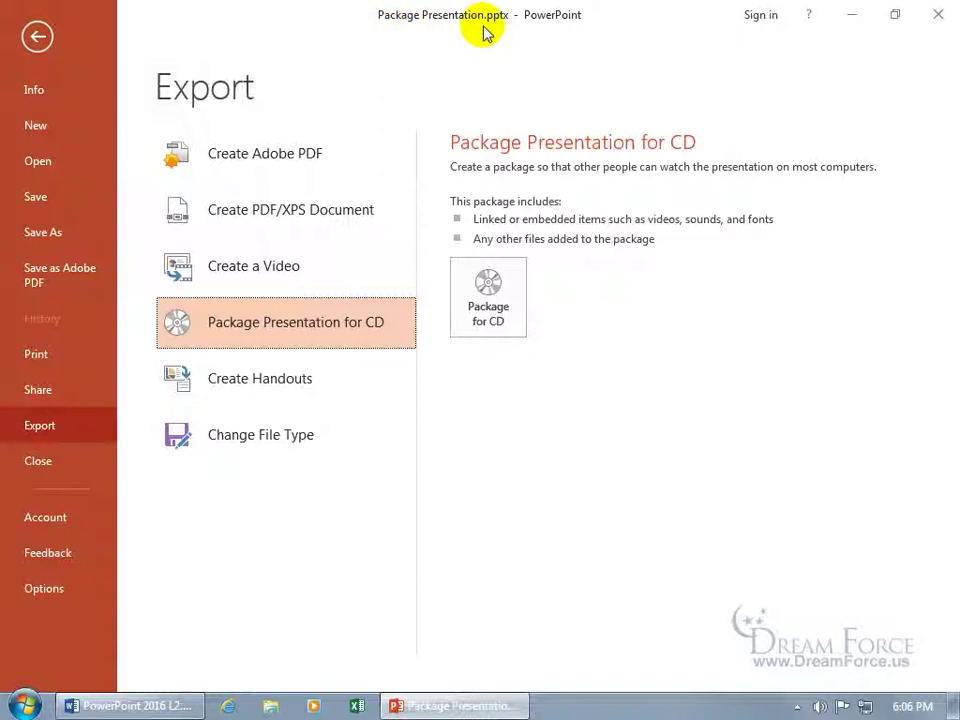
# Step: Start Package for CD and replace the default name PresentationCD with Spiffy
pyautogui.click(489, 285)
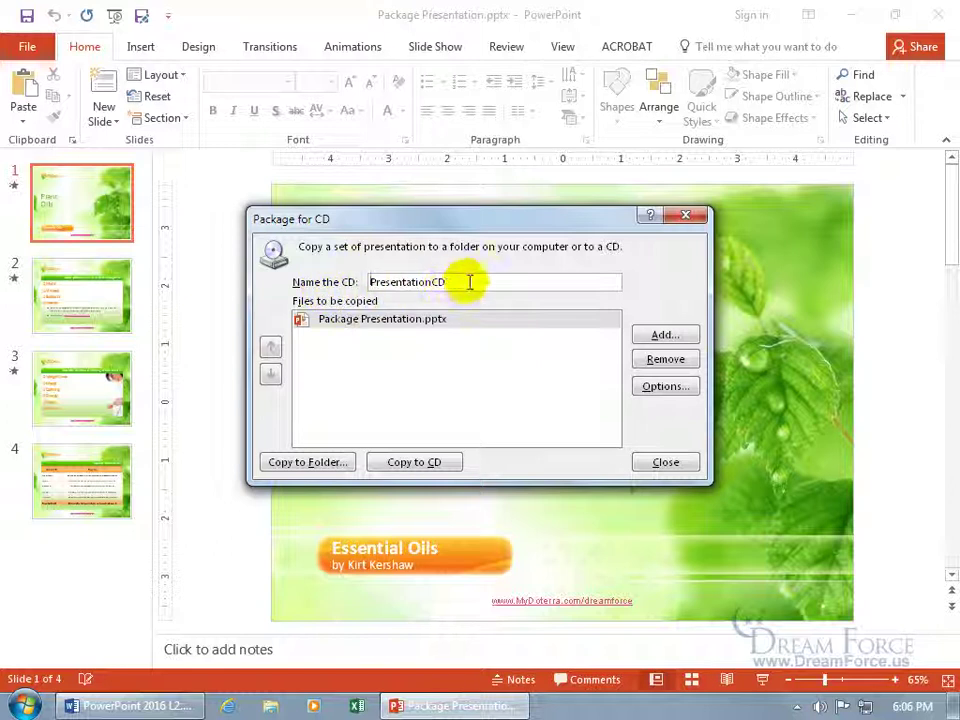
pyautogui.moveTo(467, 281); pyautogui.dragTo(242, 281)
pyautogui.press('BackSpace')
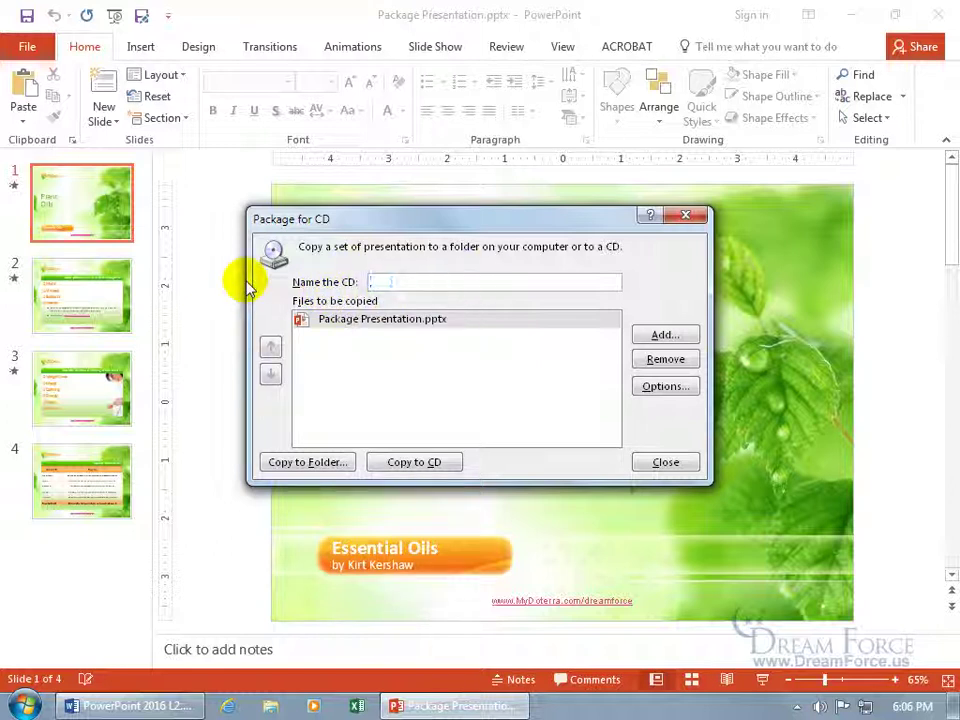
pyautogui.write('Spir')
pyautogui.write('fy')
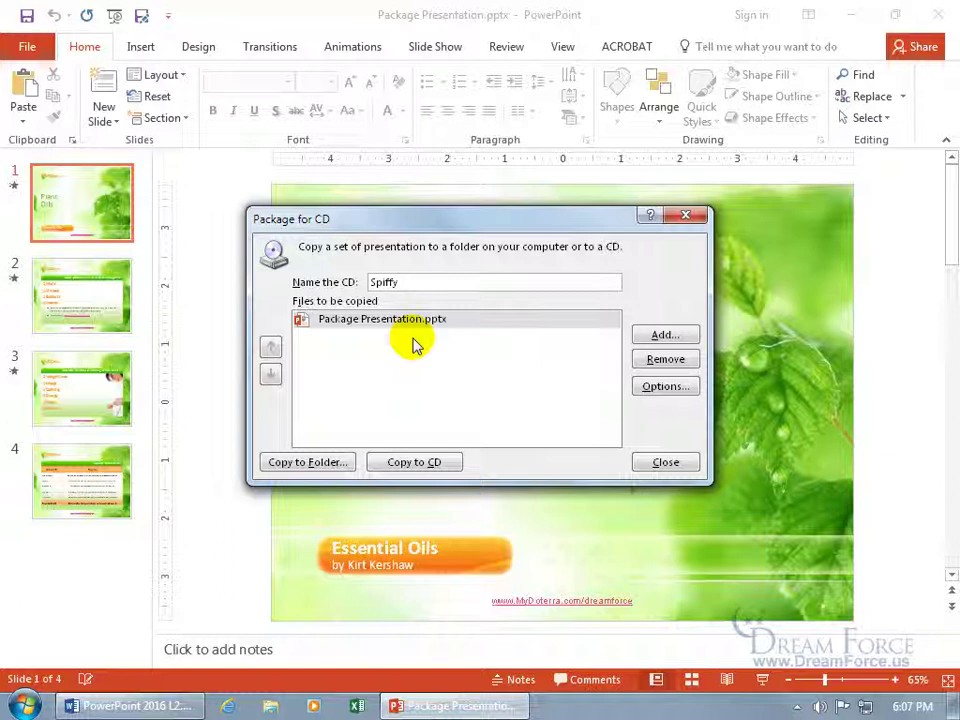
pyautogui.click(662, 335)
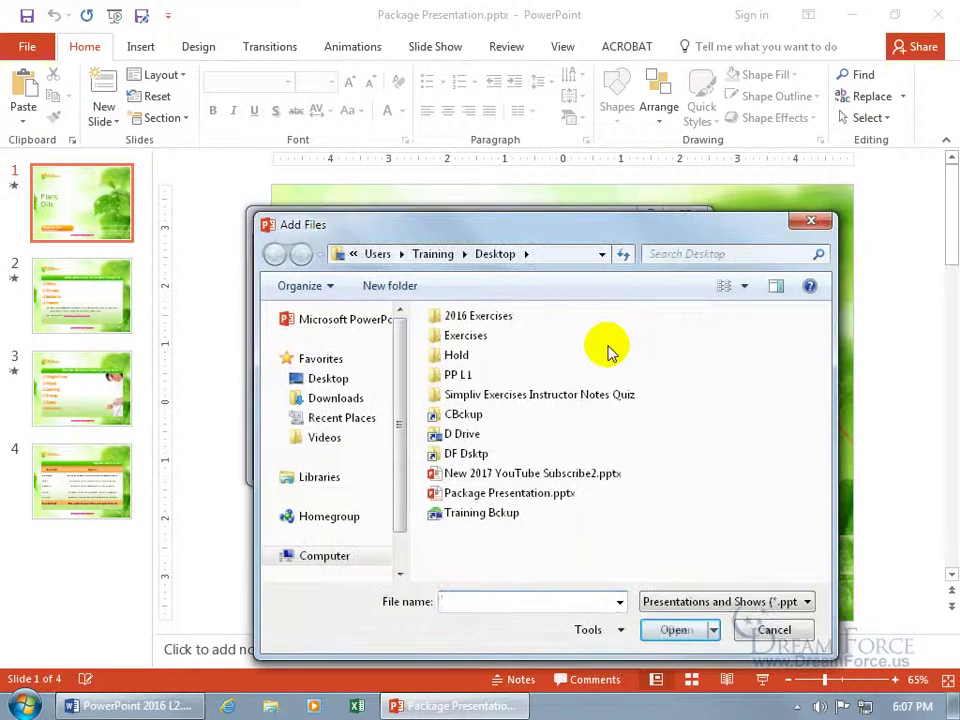
pyautogui.click(775, 630)
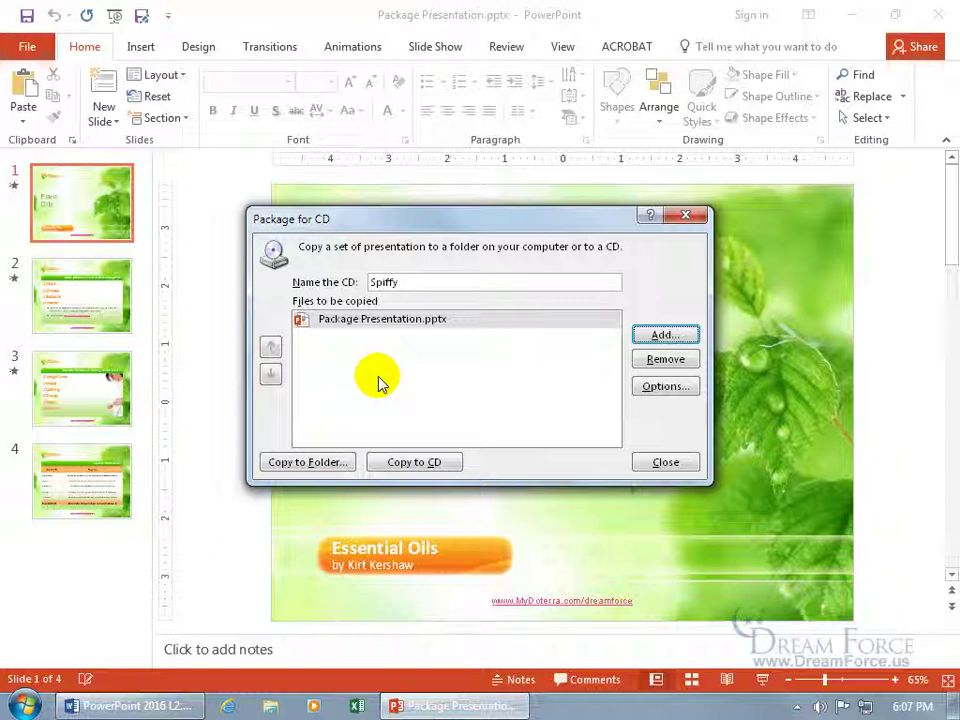
pyautogui.click(428, 326)
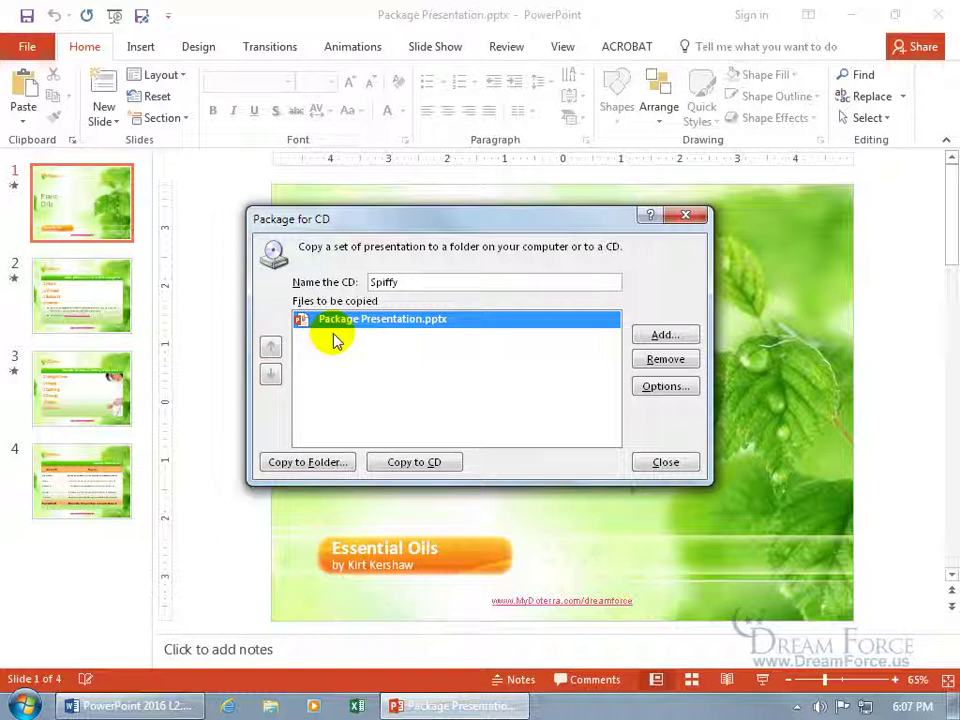
# Step: In package Options, set a password to open each presentation and enable private-information inspection
pyautogui.click(660, 388)
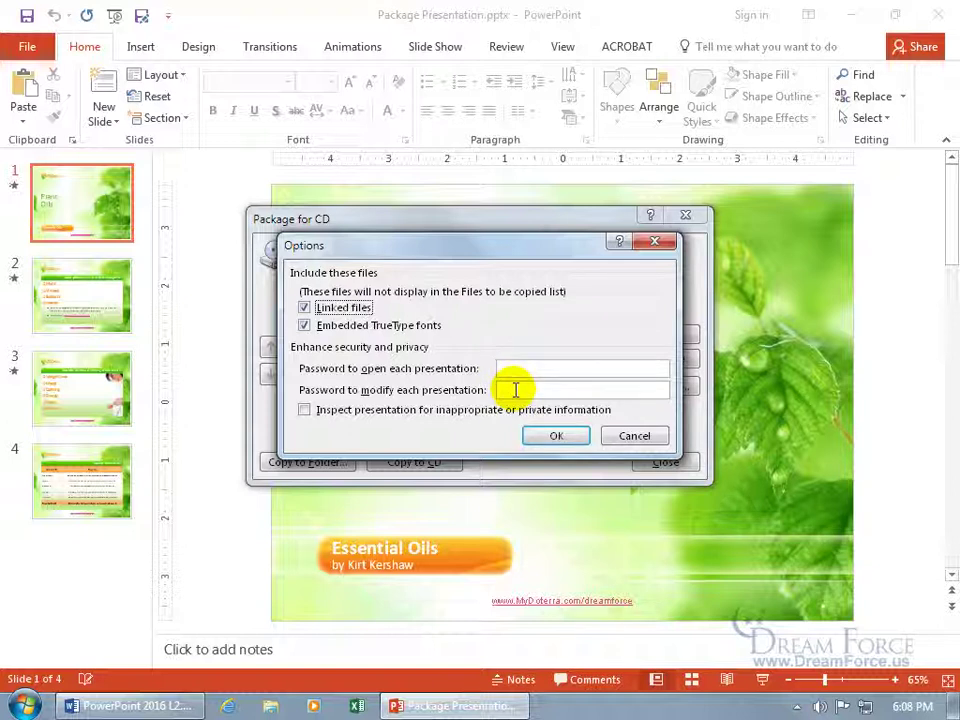
pyautogui.click(516, 369)
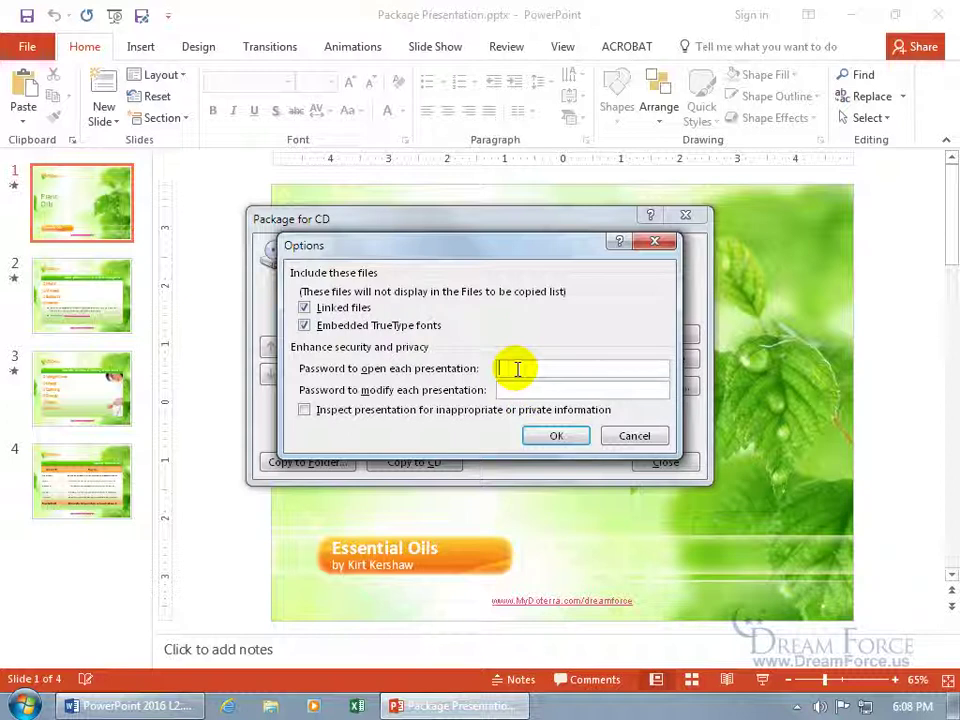
pyautogui.write('****')
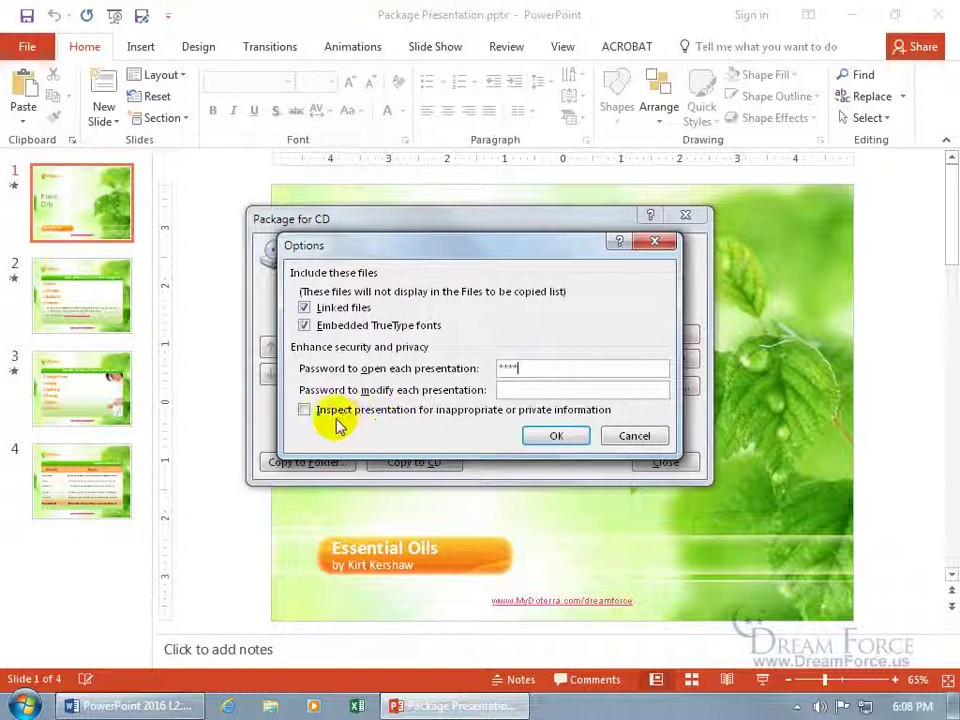
pyautogui.click(304, 409)
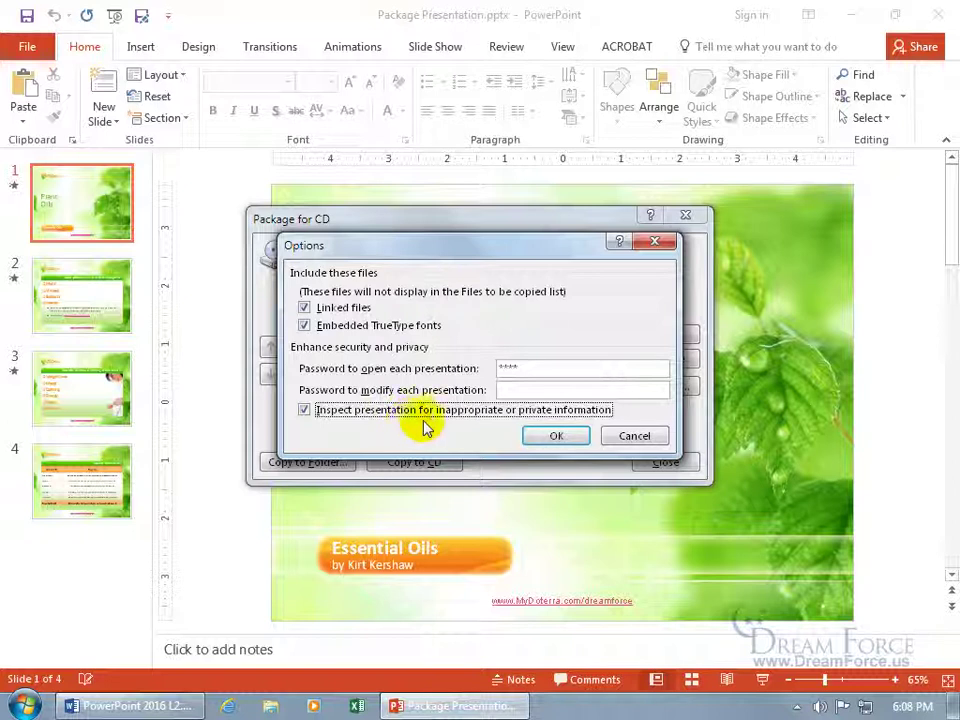
# Step: Apply the package options and re-enter the open password to confirm it
pyautogui.click(553, 436)
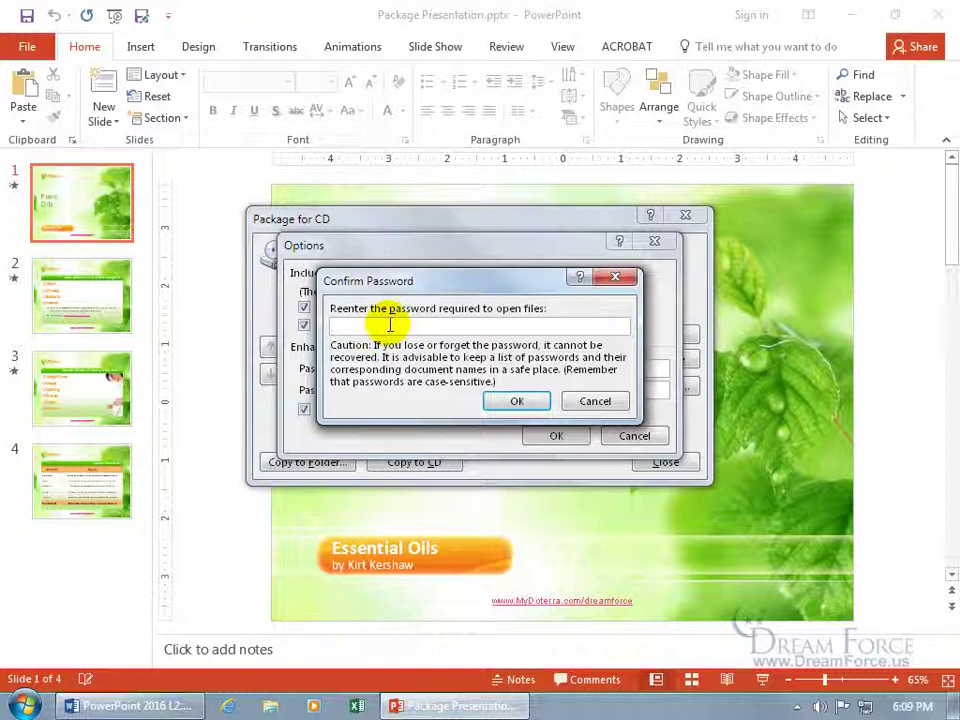
pyautogui.write('1234')
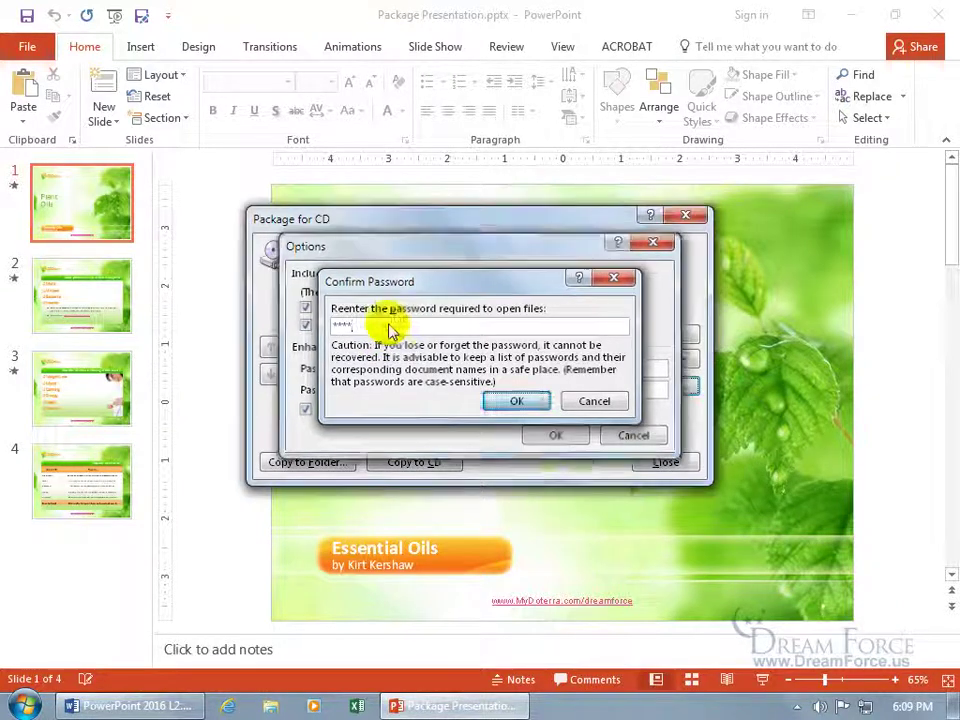
pyautogui.press('Return')
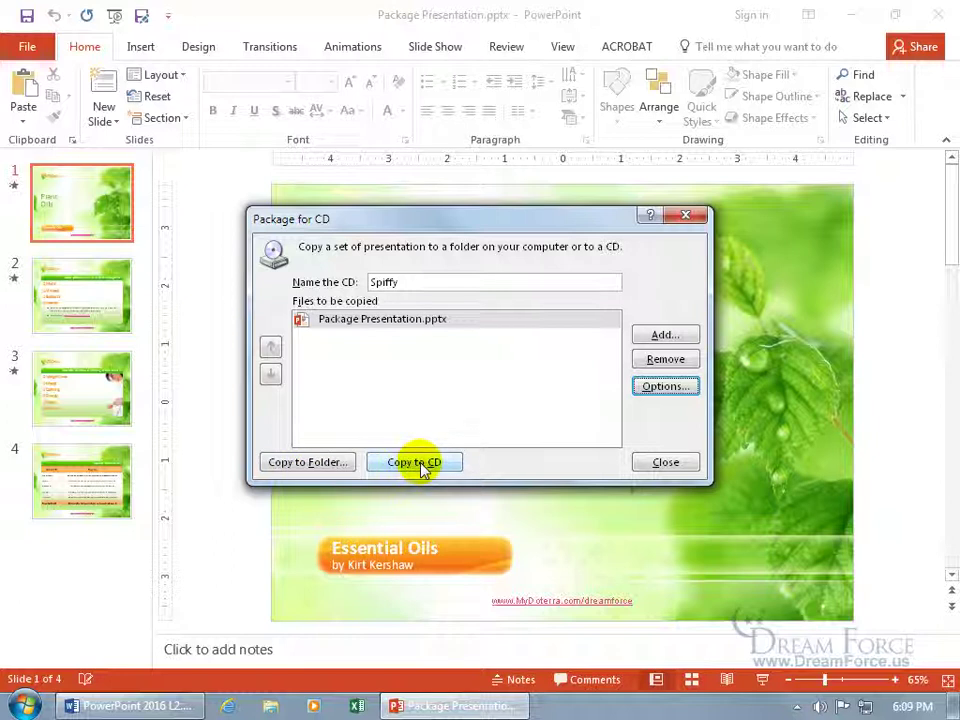
# Step: Copy the package to a Spiffy folder on the Desktop, including linked files
pyautogui.click(318, 463)
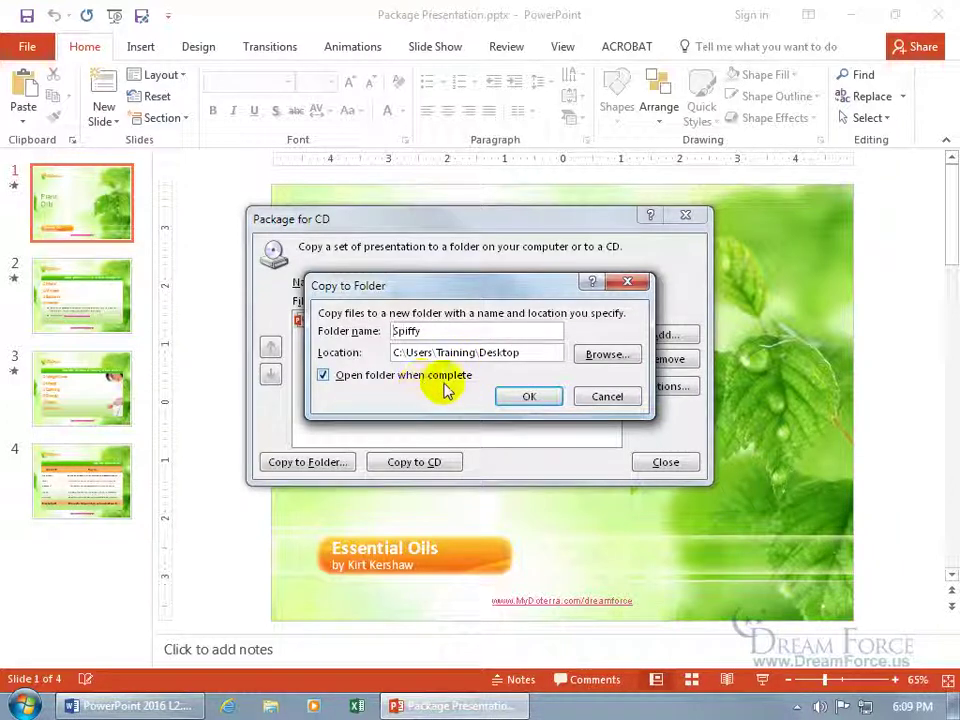
pyautogui.click(527, 396)
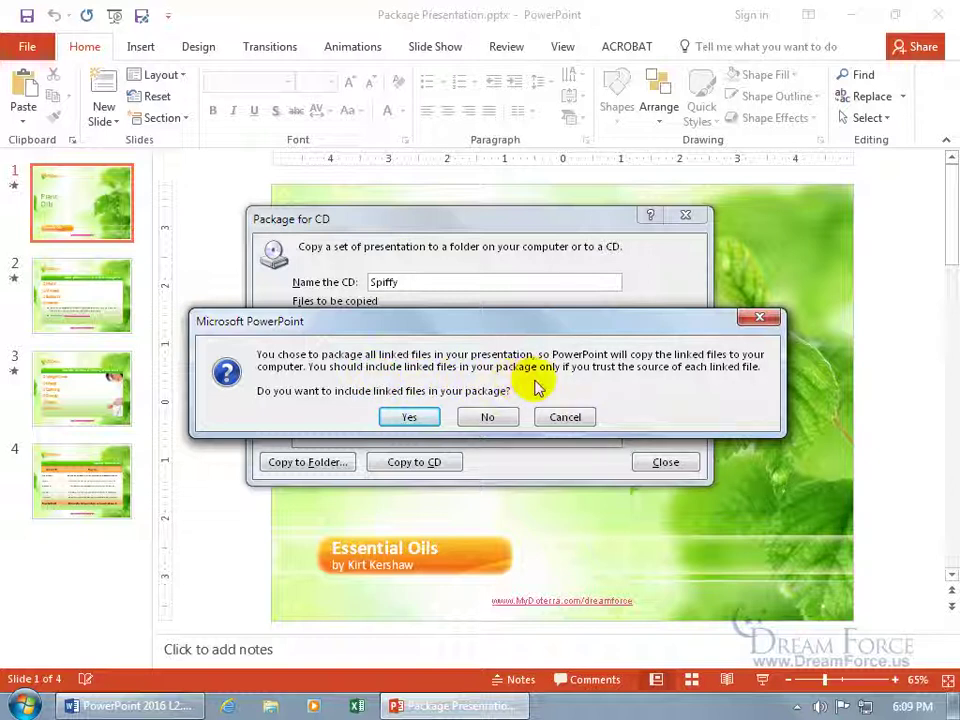
pyautogui.click(417, 417)
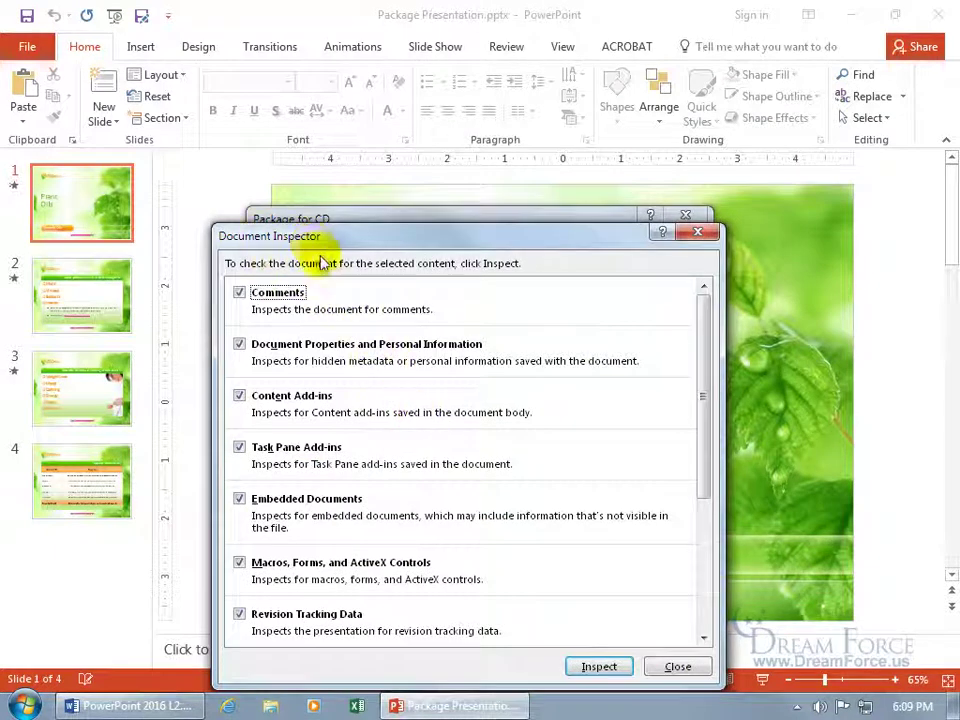
# Step: Run the Document Inspector, remove document properties and personal information, then close it
pyautogui.click(240, 292)
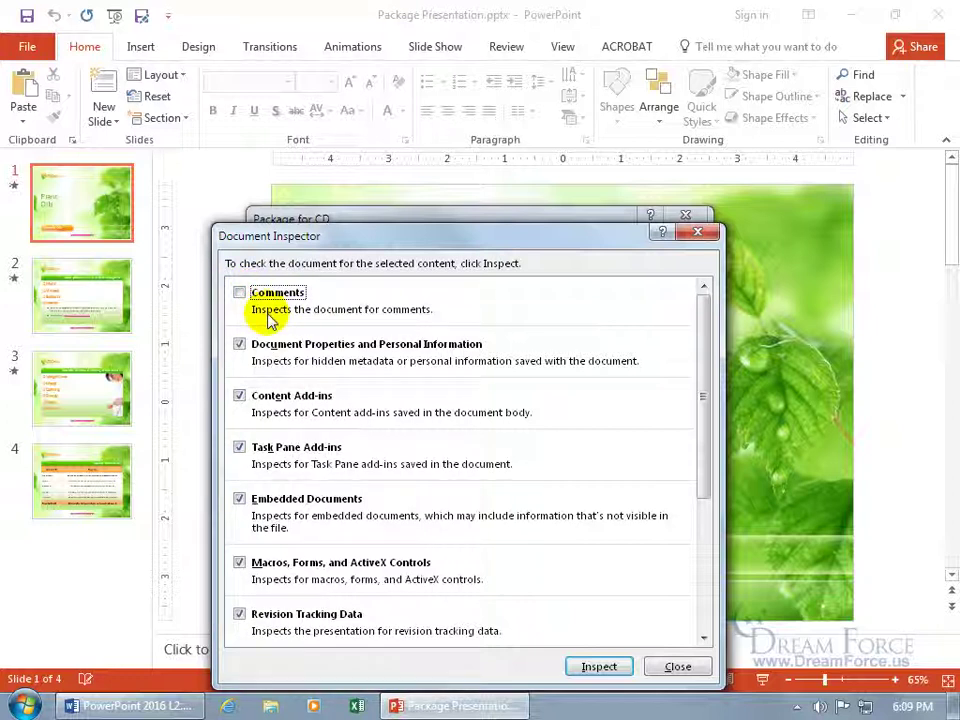
pyautogui.click(239, 292)
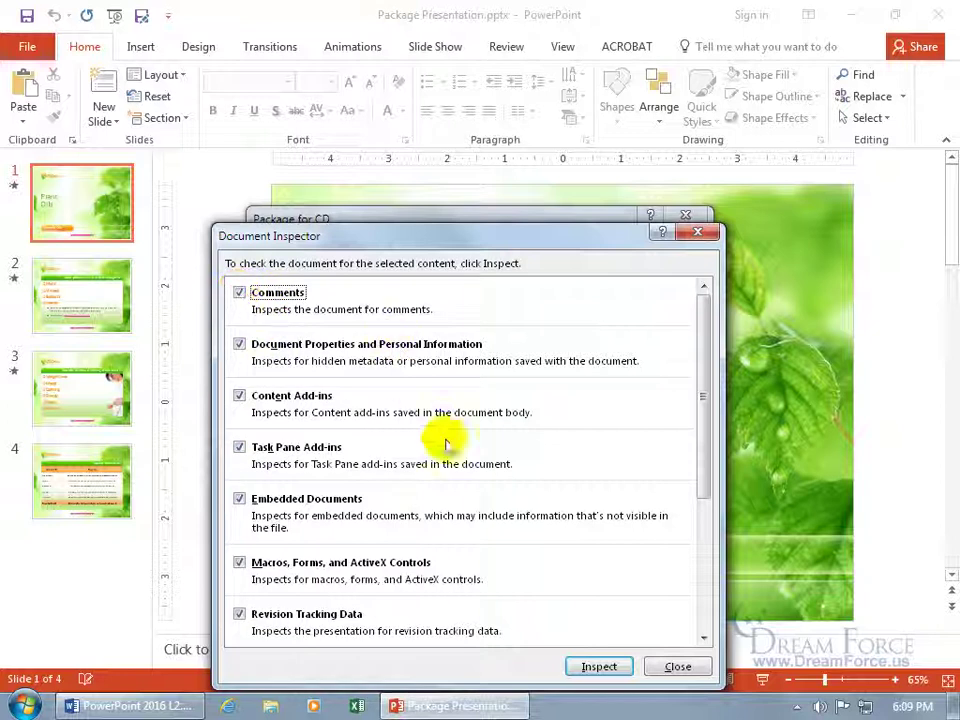
pyautogui.click(599, 666)
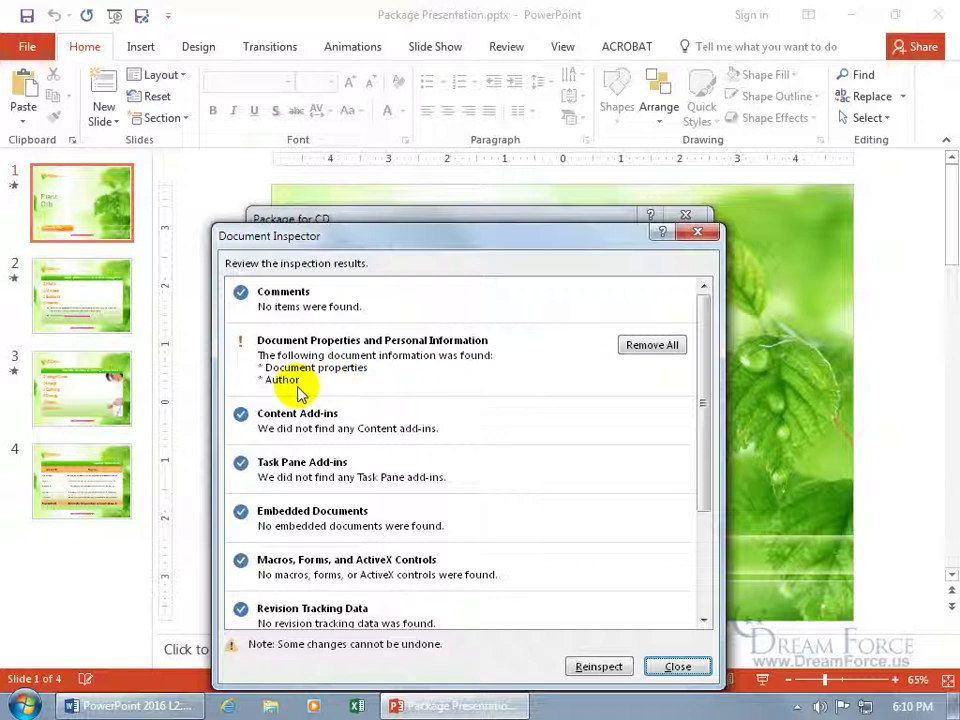
pyautogui.click(666, 347)
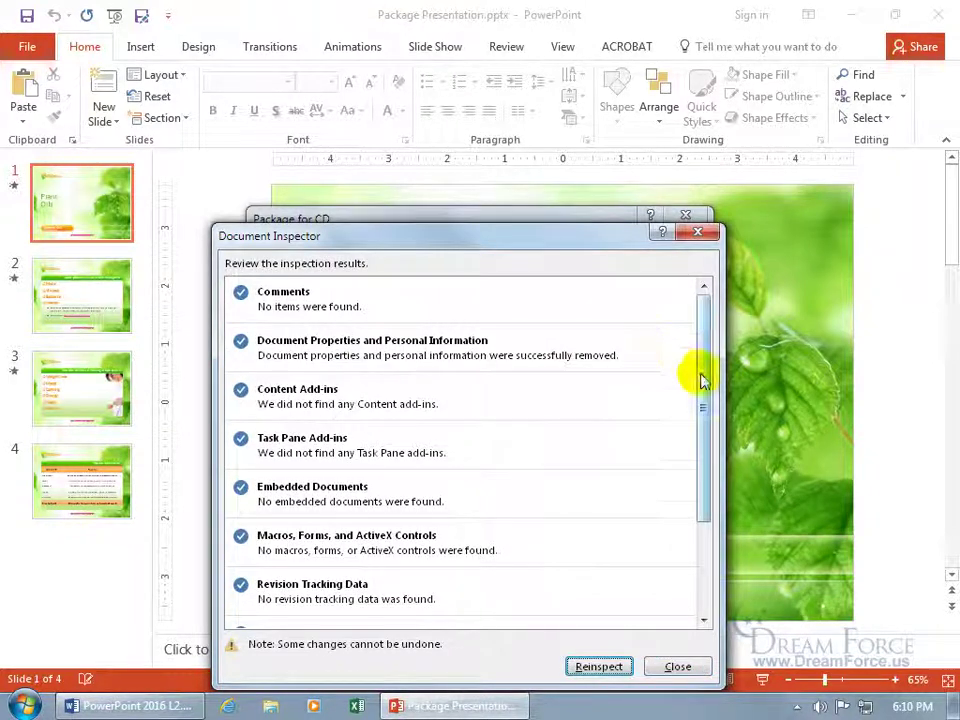
pyautogui.moveTo(702, 379)
pyautogui.mouseDown()
pyautogui.moveTo(707, 485)
pyautogui.moveTo(696, 364)
pyautogui.mouseUp()
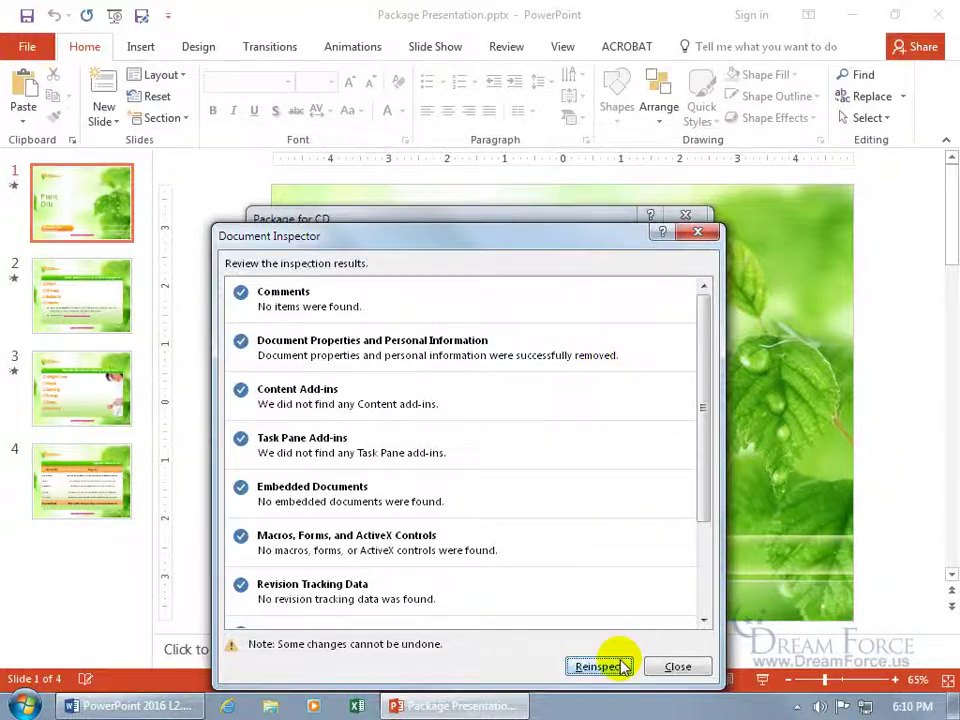
pyautogui.click(677, 668)
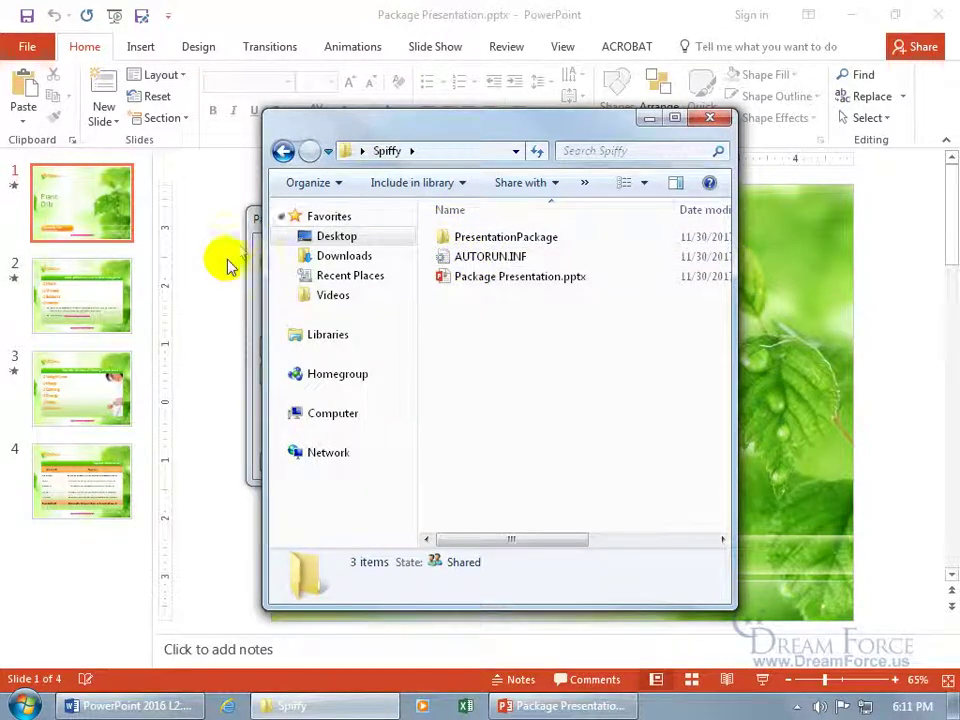
# Step: Close the Package for CD dialog, dismiss the password prompt, and exit PowerPoint
pyautogui.click(224, 213)
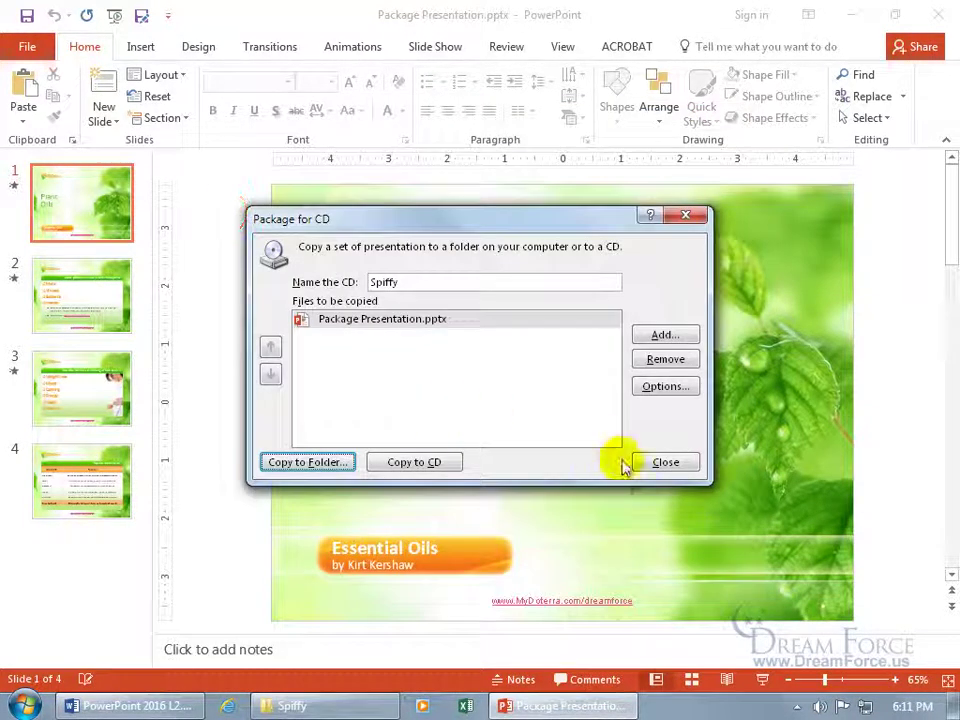
pyautogui.click(665, 461)
pyautogui.click(937, 15)
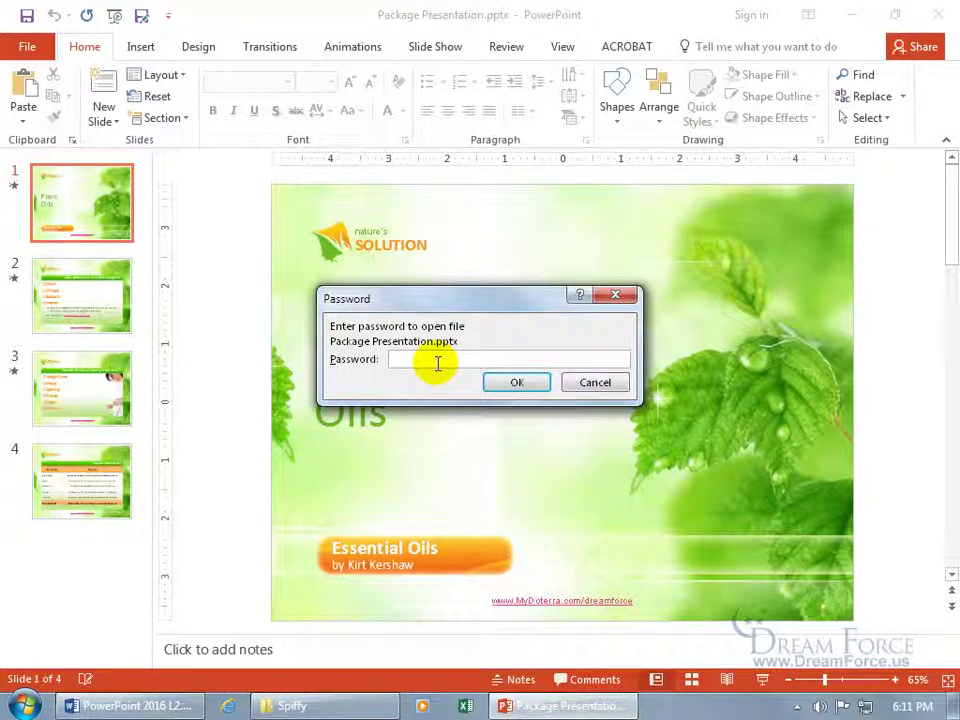
pyautogui.click(600, 384)
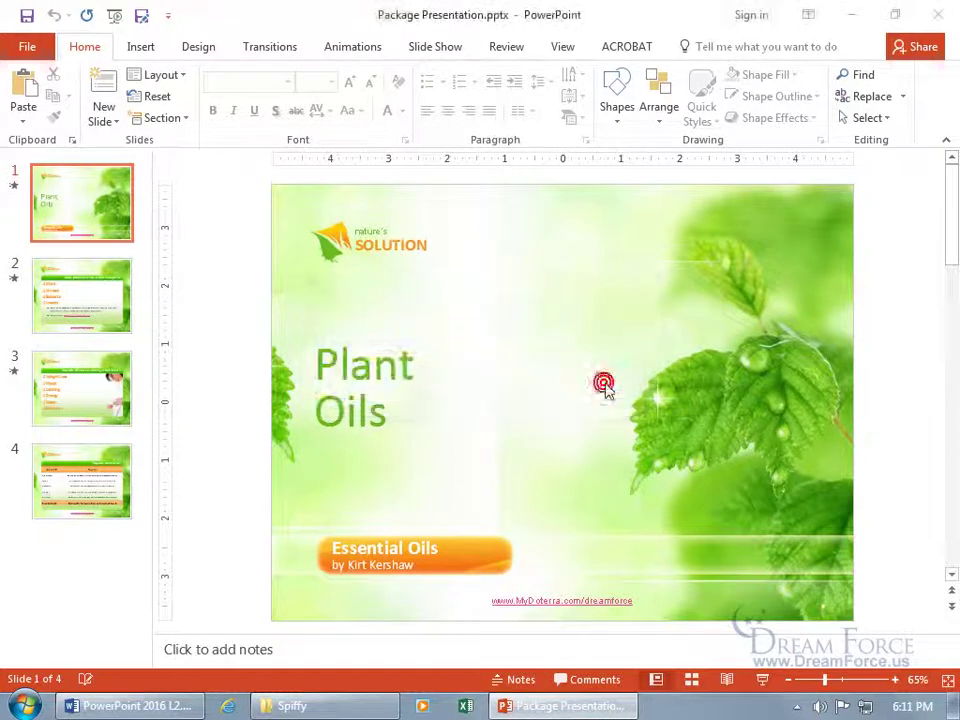
pyautogui.click(940, 15)
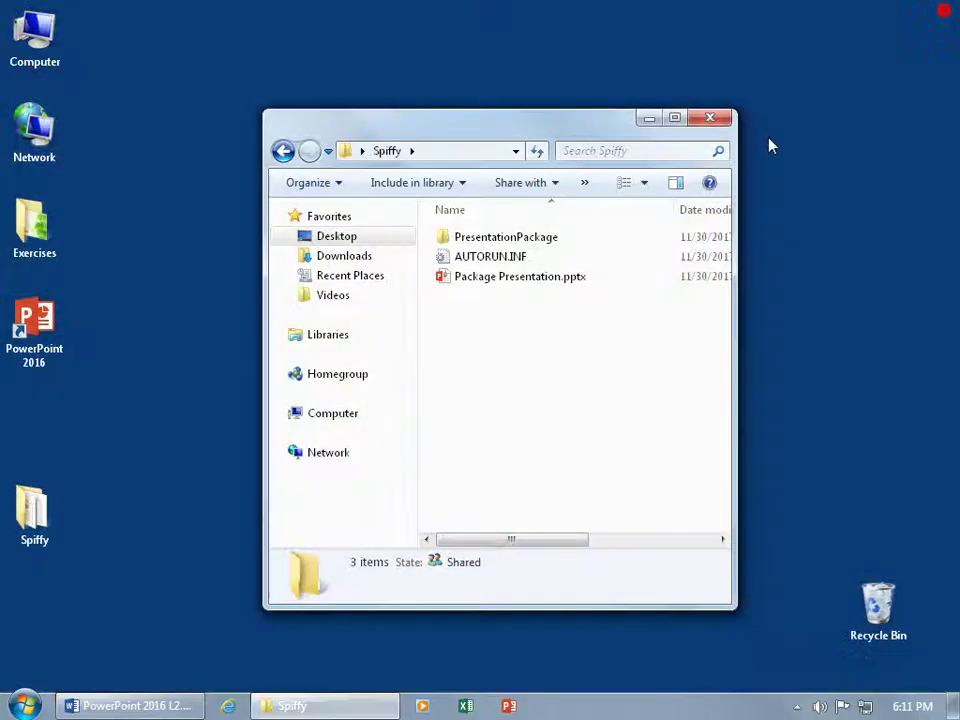
# Step: Open Package Presentation.pptx from the Spiffy folder, entering the open password
pyautogui.click(486, 326)
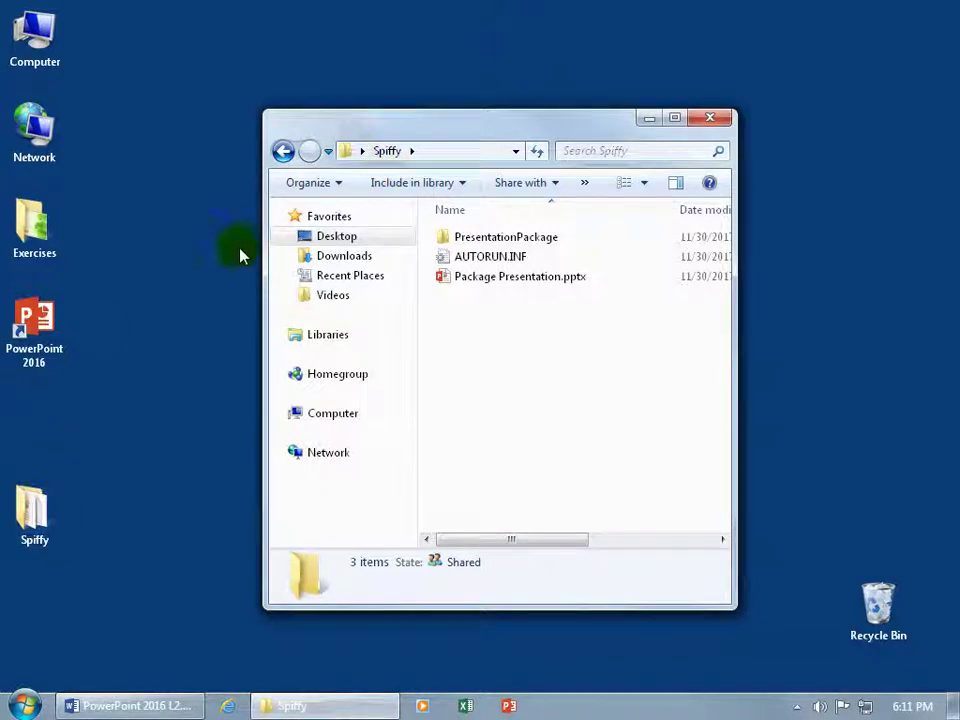
pyautogui.doubleClick(502, 278)
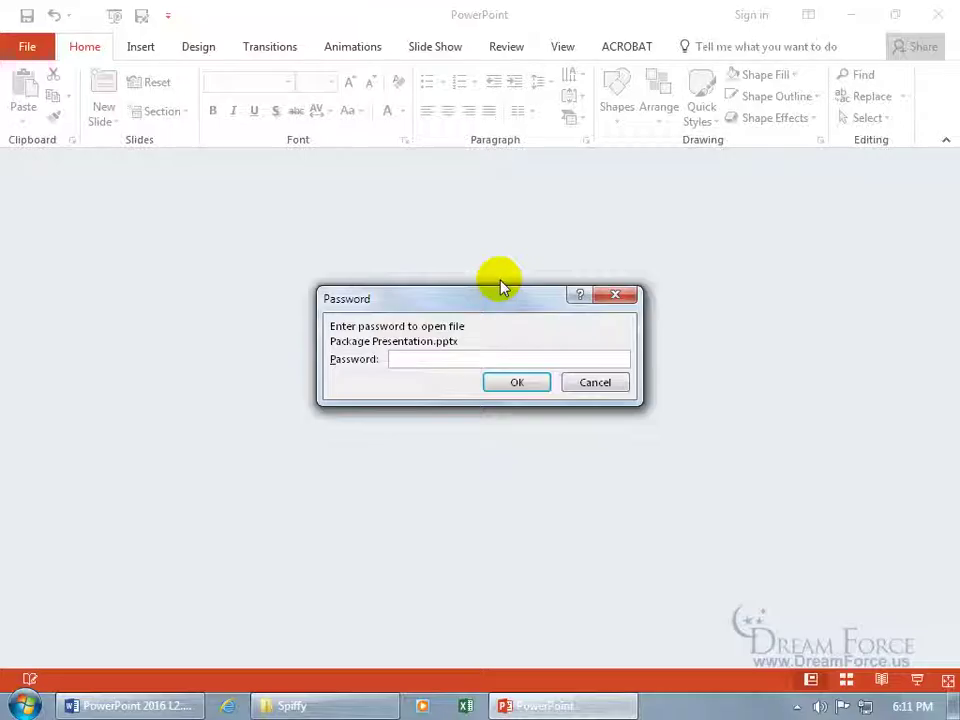
pyautogui.click(467, 358)
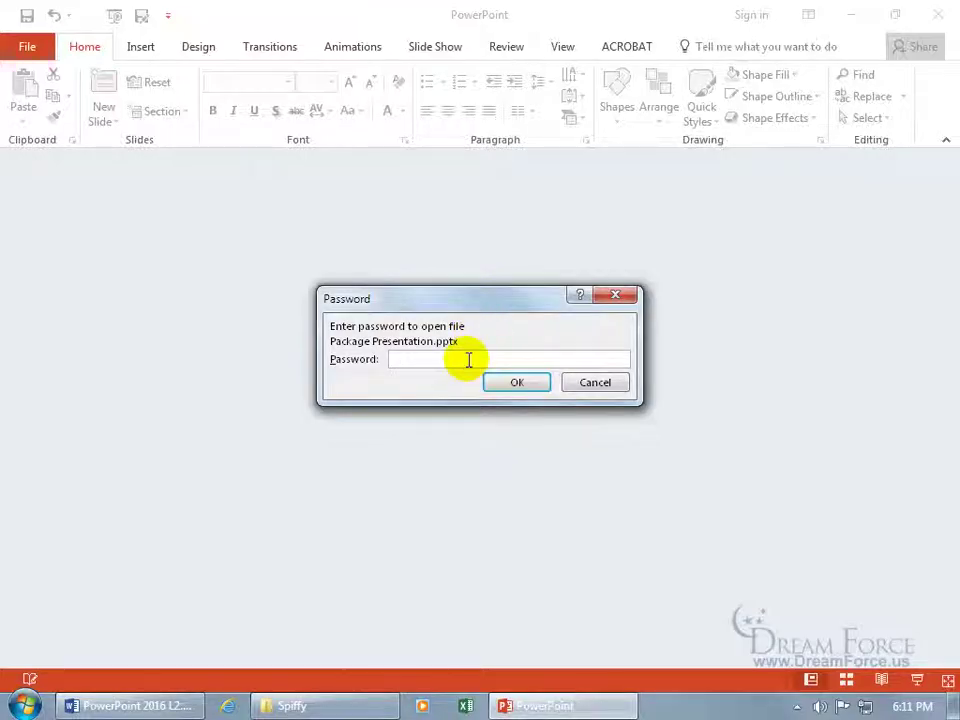
pyautogui.write('1234')
pyautogui.press('Return')
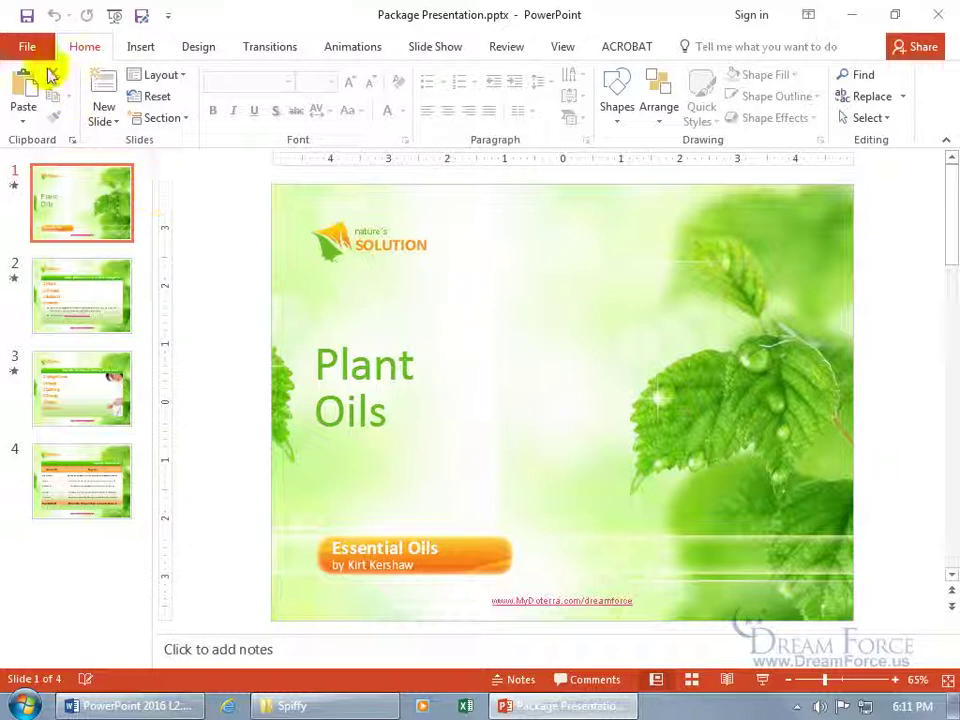
# Step: Clear the password under Protect Presentation > Encrypt with Password and return to the slides
pyautogui.click(27, 47)
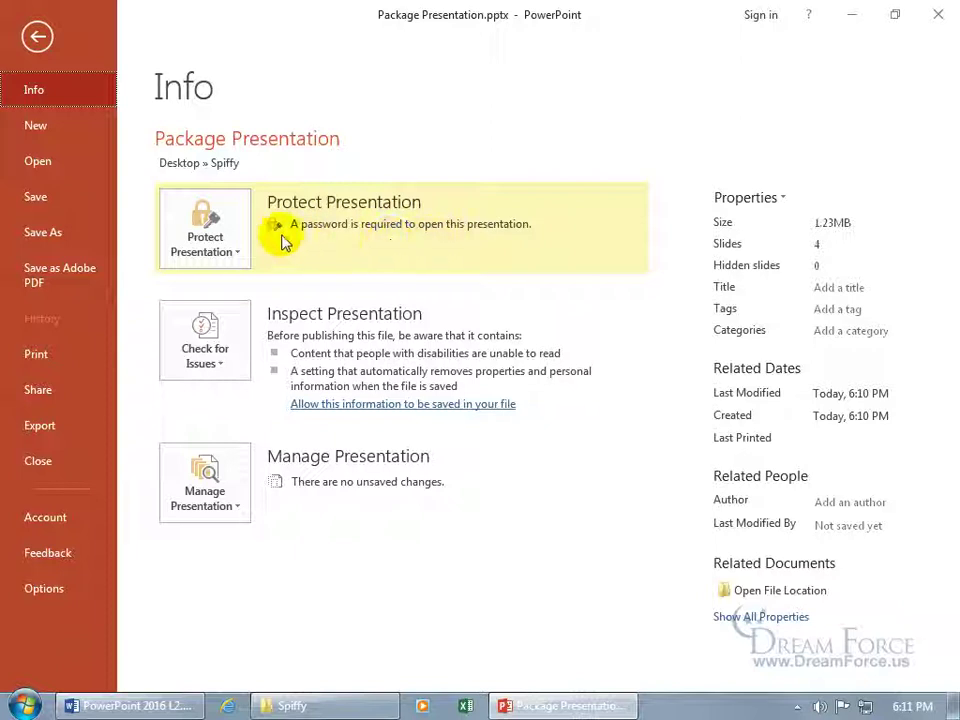
pyautogui.click(238, 238)
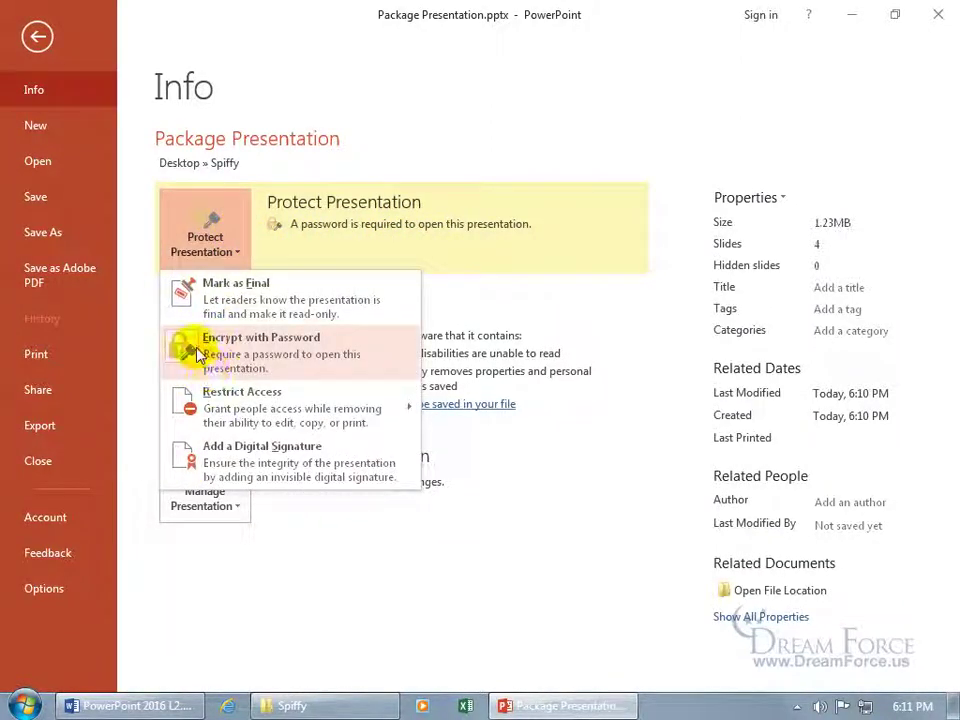
pyautogui.click(208, 348)
pyautogui.write('1234')
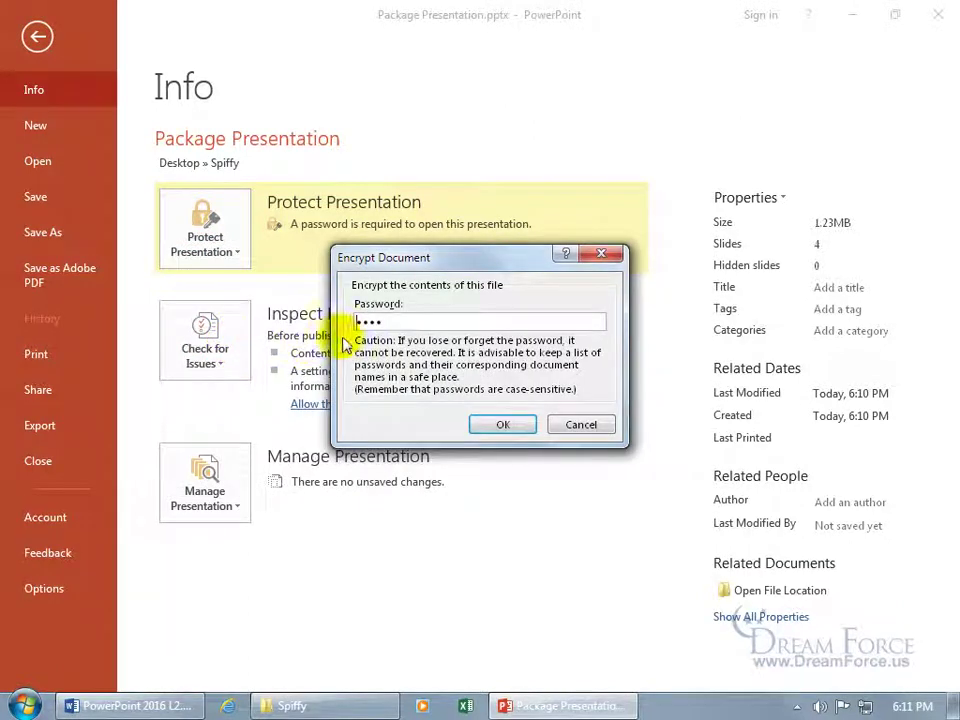
pyautogui.doubleClick(396, 318)
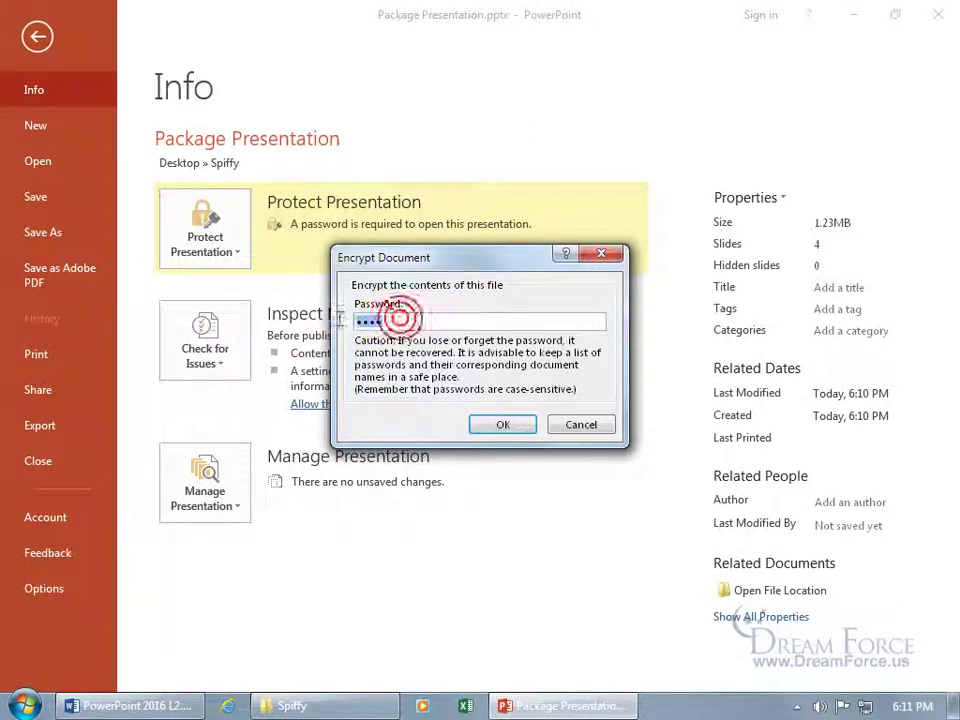
pyautogui.press('BackSpace')
pyautogui.click(499, 426)
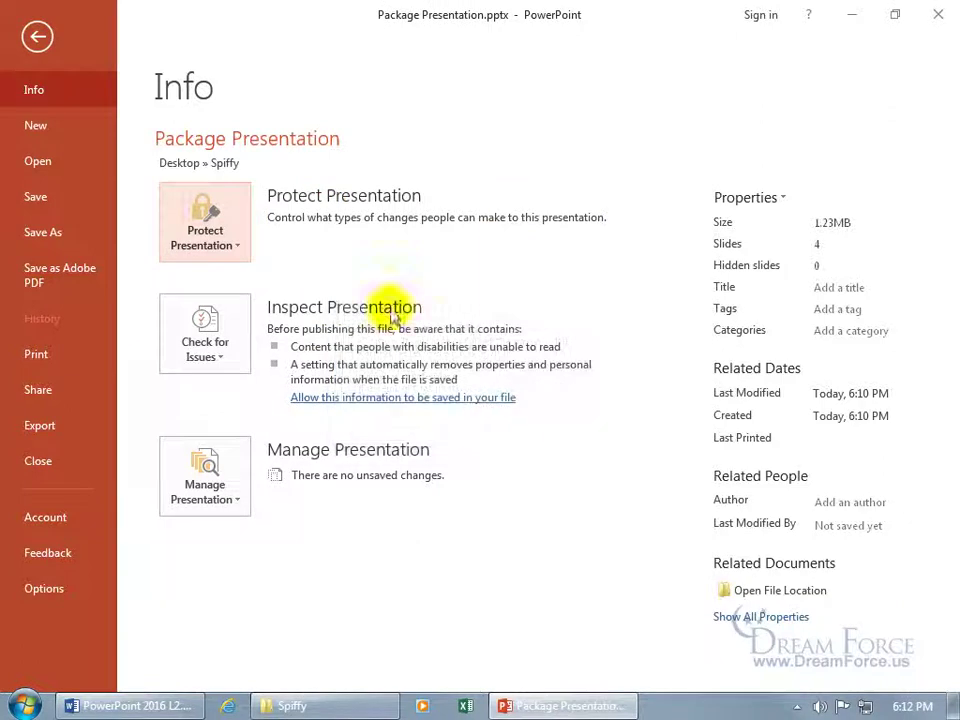
pyautogui.click(36, 36)
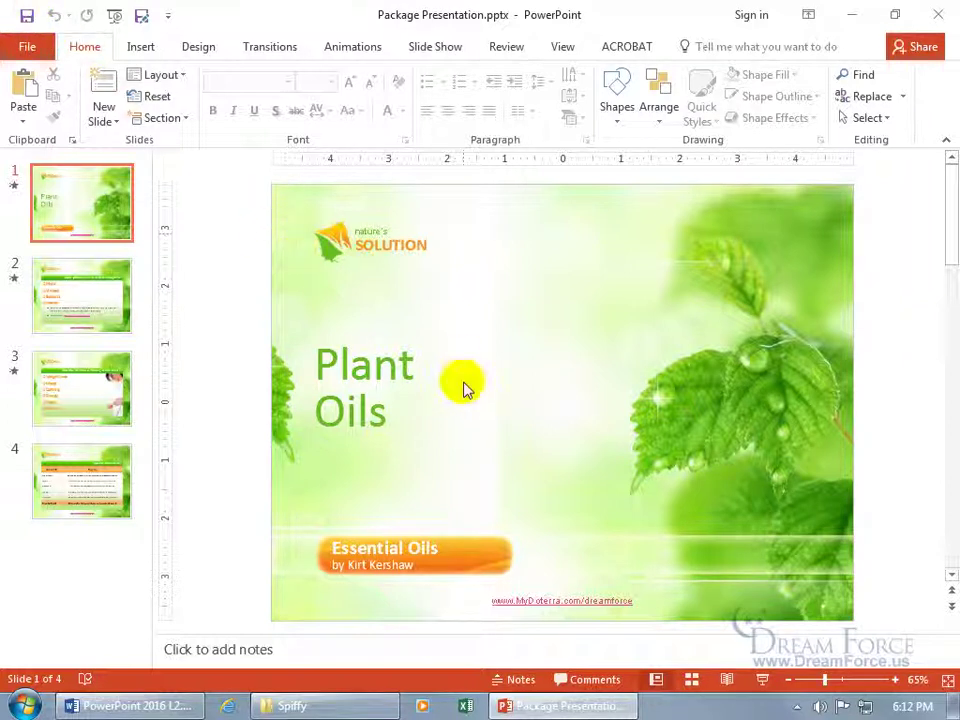
# Step: Close and save the presentation, accepting that Neo Sans Pro and Zurich Blk BT won't be embedded
pyautogui.click(938, 14)
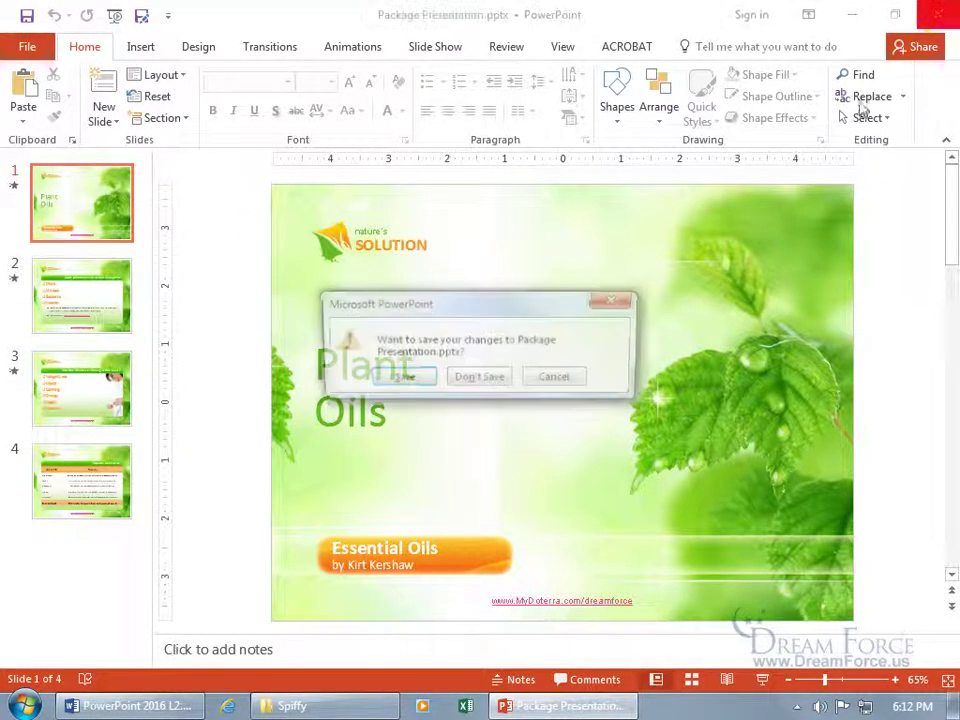
pyautogui.click(410, 378)
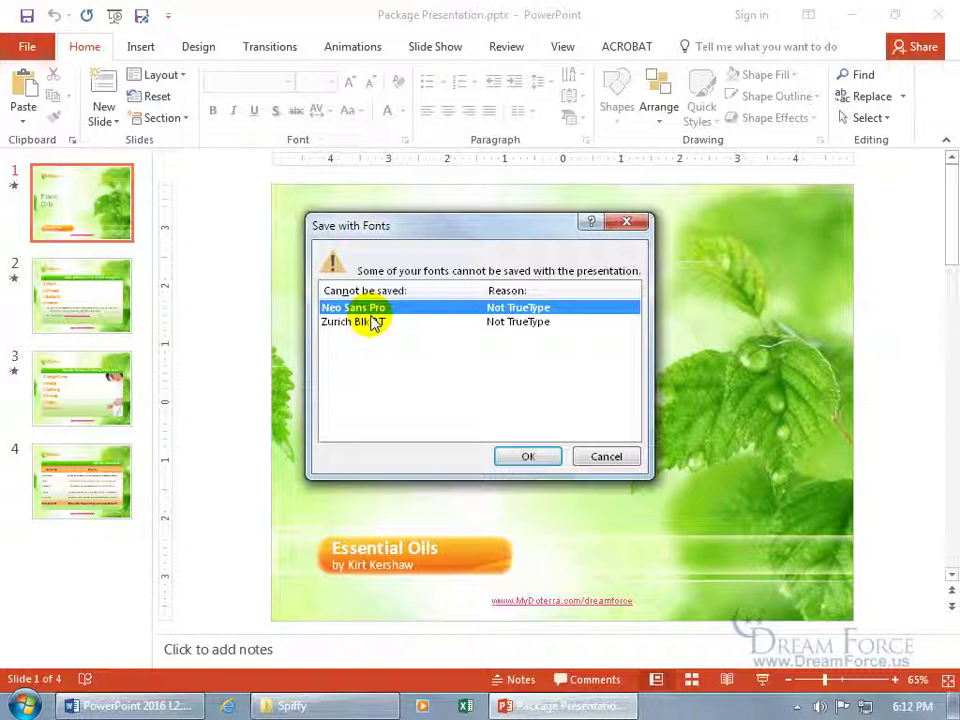
pyautogui.click(533, 456)
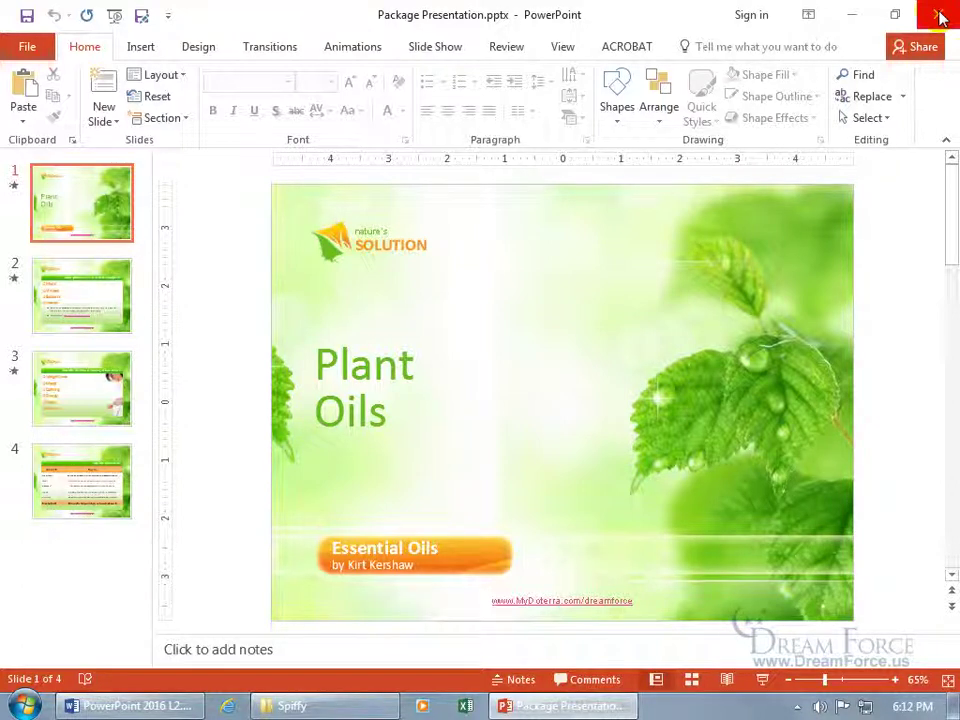
# Step: Close PowerPoint to return to the Spiffy folder showing the re-saved Package Presentation.pptx
pyautogui.click(943, 17)
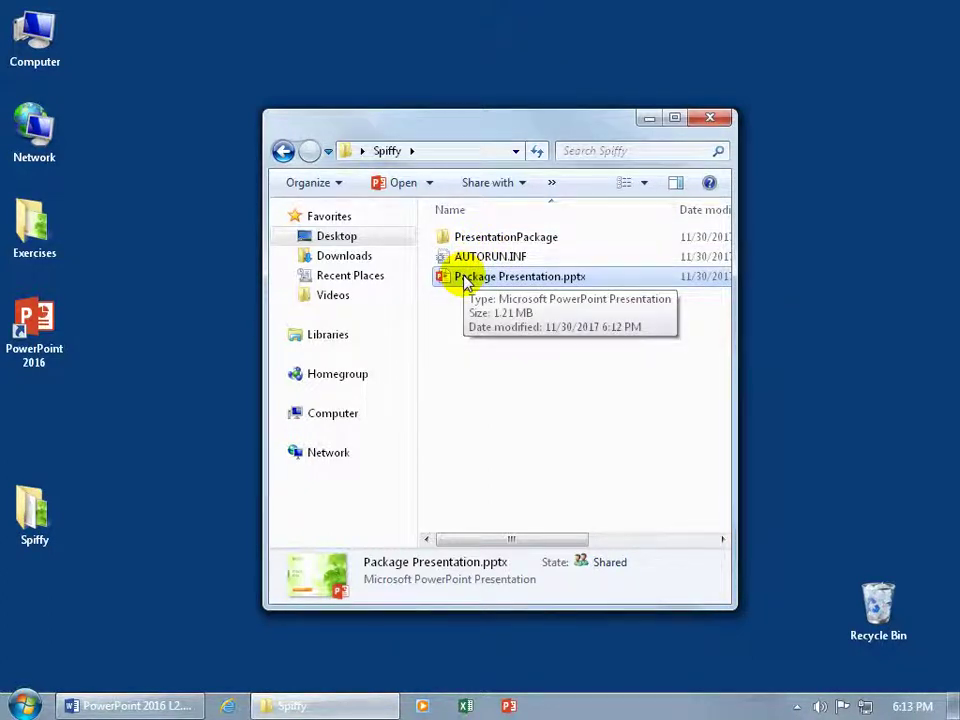
# Step: Open the PresentationPackage folder maximized and preview PresentationPackage.html in Internet Explorer, then close it
pyautogui.doubleClick(500, 240)
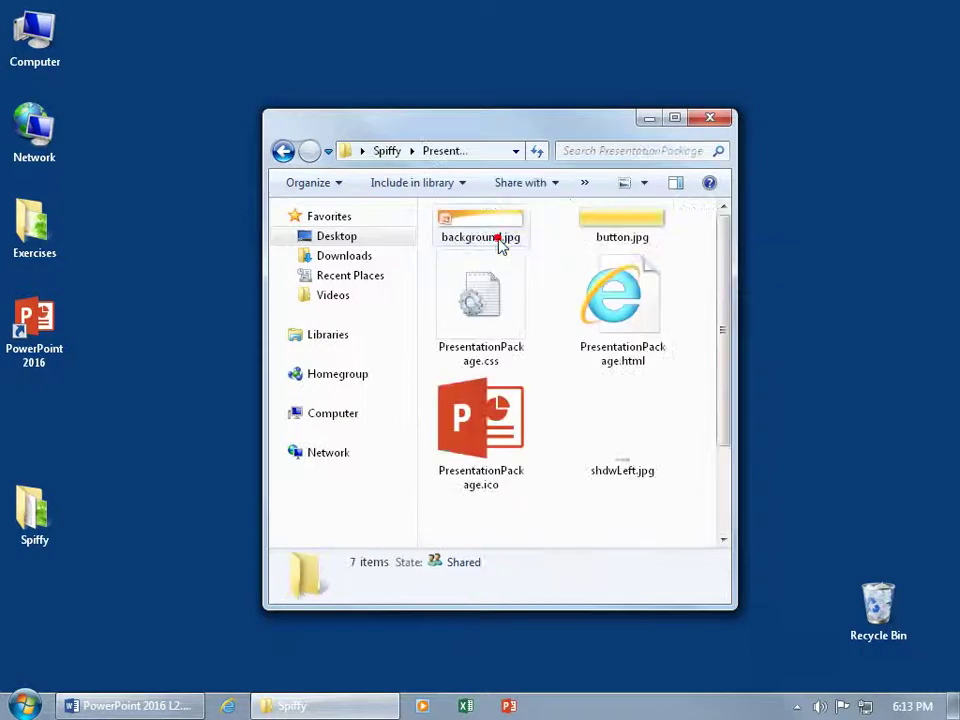
pyautogui.click(674, 118)
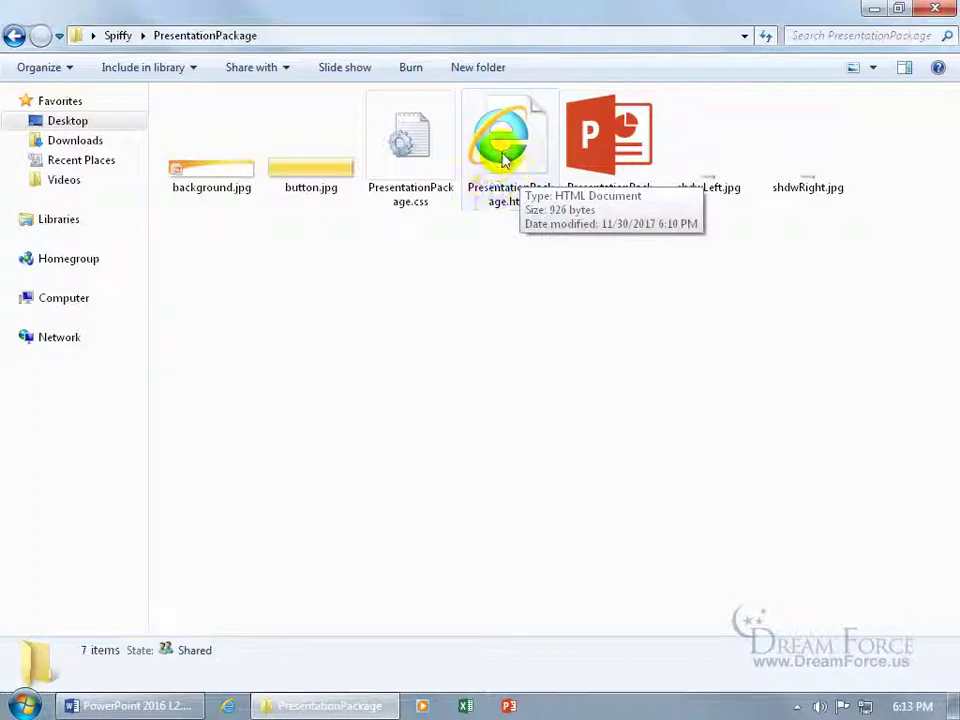
pyautogui.doubleClick(505, 160)
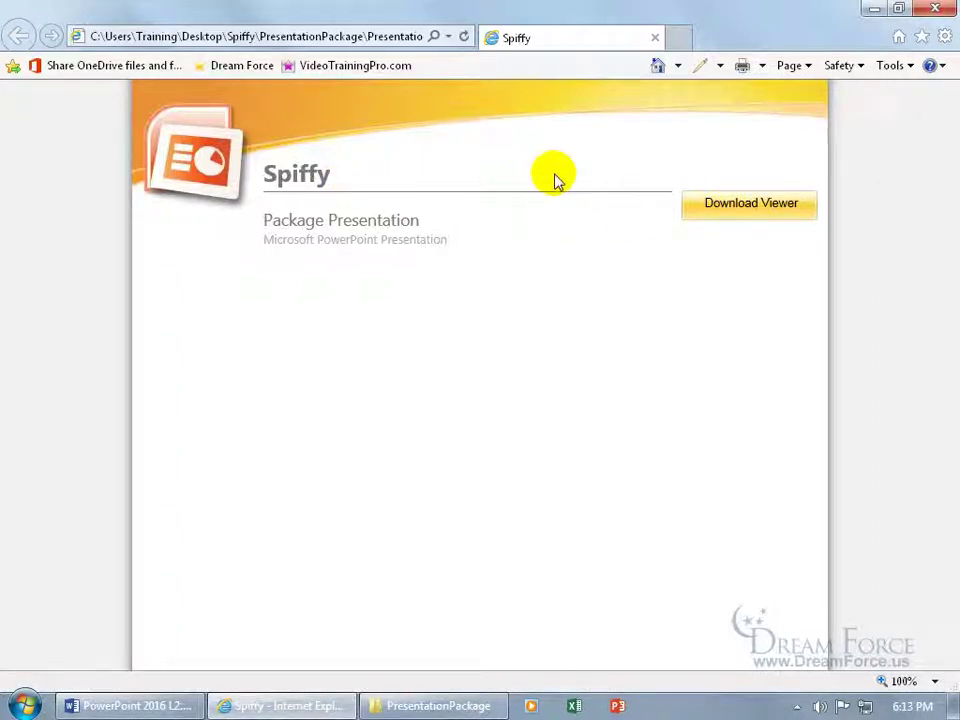
pyautogui.click(657, 39)
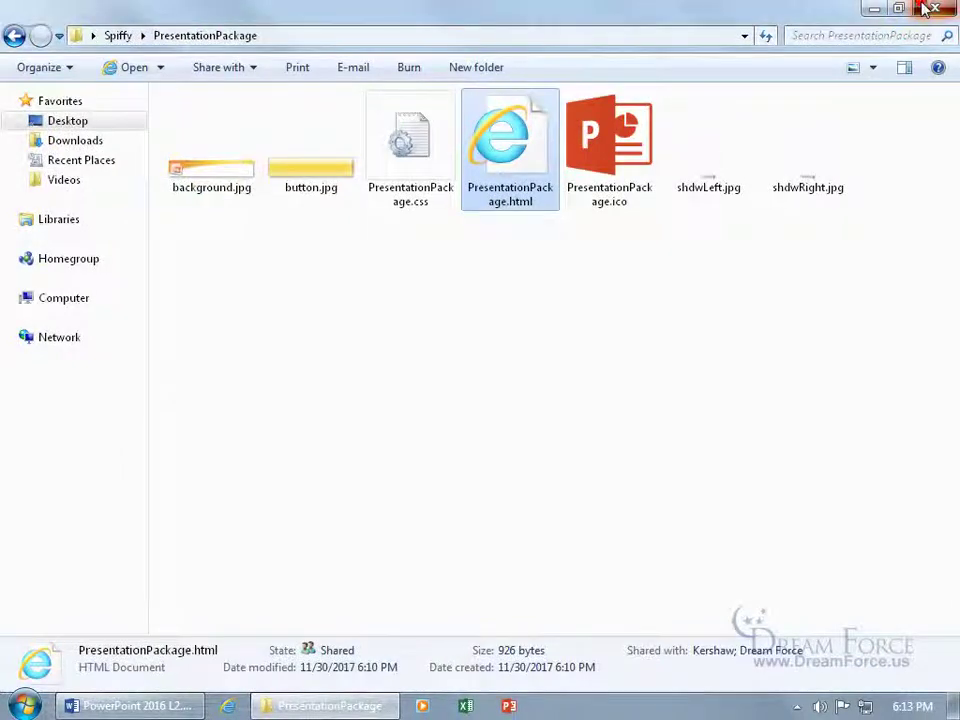